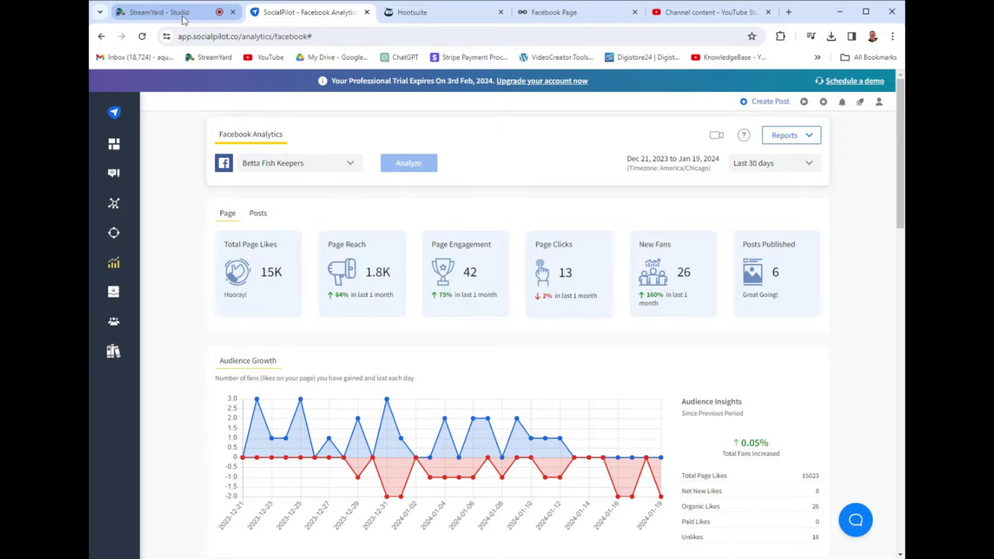
- Review SocialPilot's Betta Fish Keepers Facebook analytics, then bring up Hootsuite's Audience growth report
{"action": "scroll", "coordinate": [455, 222], "scroll_direction": "down", "scroll_amount": 2}
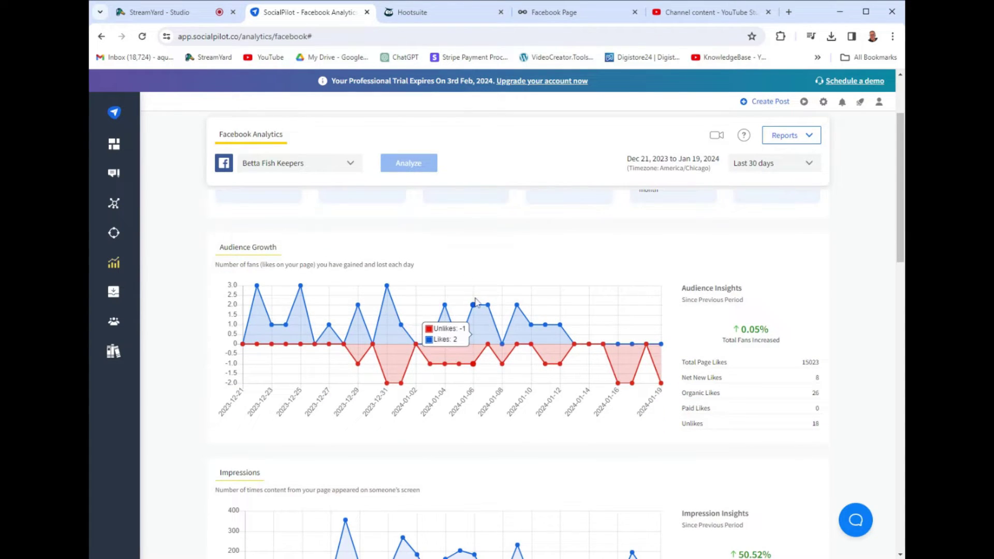
{"action": "scroll", "coordinate": [182, 328], "scroll_direction": "down", "scroll_amount": 2}
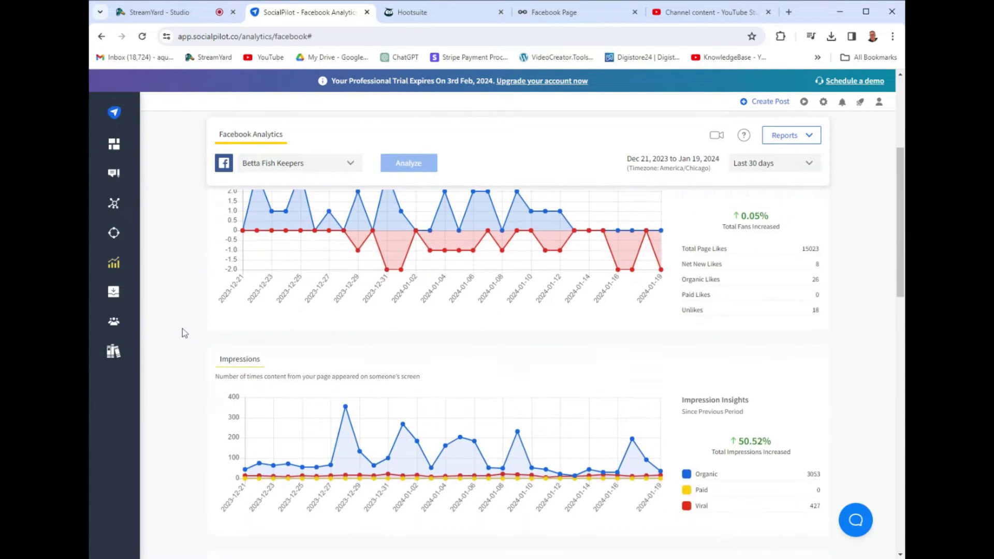
{"action": "scroll", "coordinate": [182, 328], "scroll_direction": "up", "scroll_amount": 3}
{"action": "scroll", "coordinate": [182, 328], "scroll_direction": "up", "scroll_amount": 1}
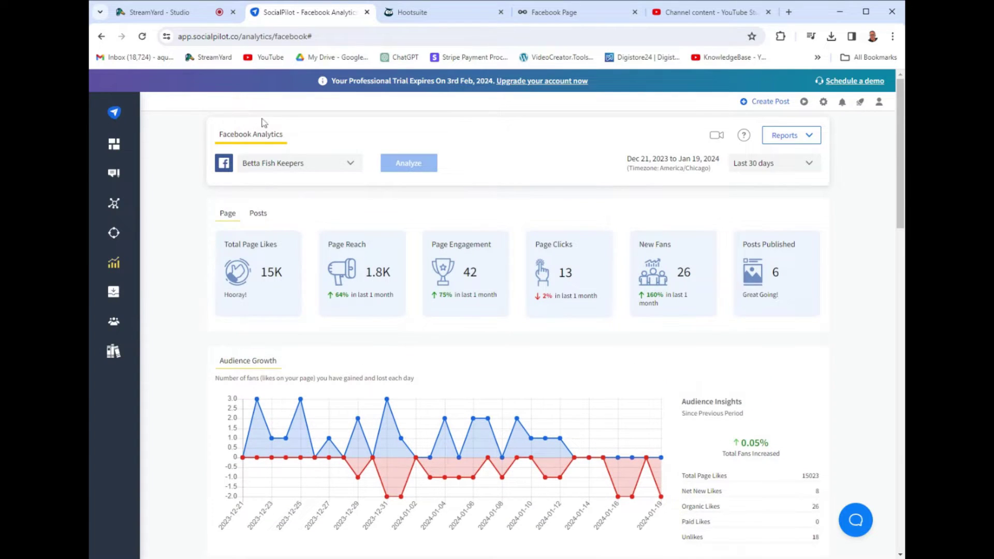
{"action": "left_click", "coordinate": [464, 15]}
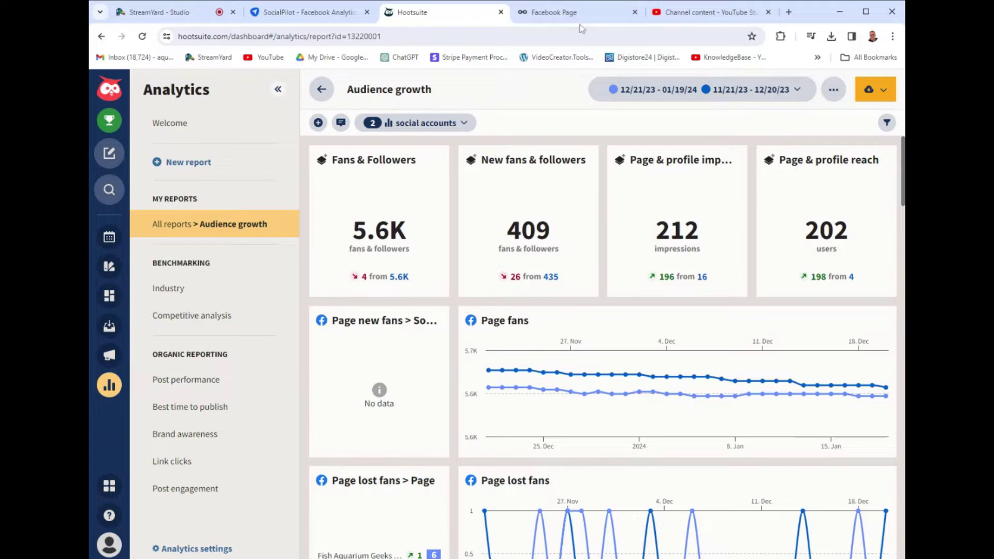
- Glance at the StreamYard studio, then return to SocialPilot's Betta Fish Keepers Facebook Analytics
{"action": "left_click", "coordinate": [160, 12]}
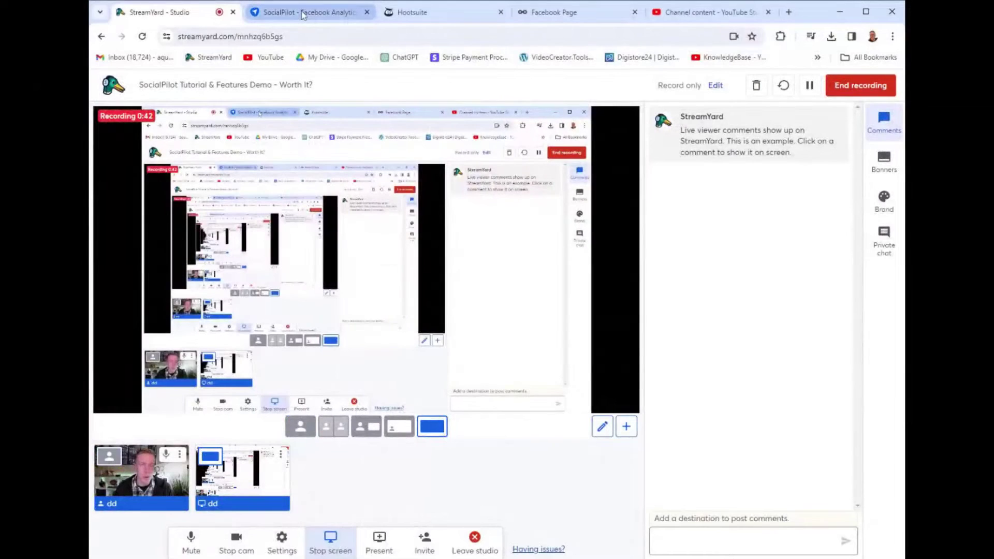
{"action": "left_click", "coordinate": [304, 15]}
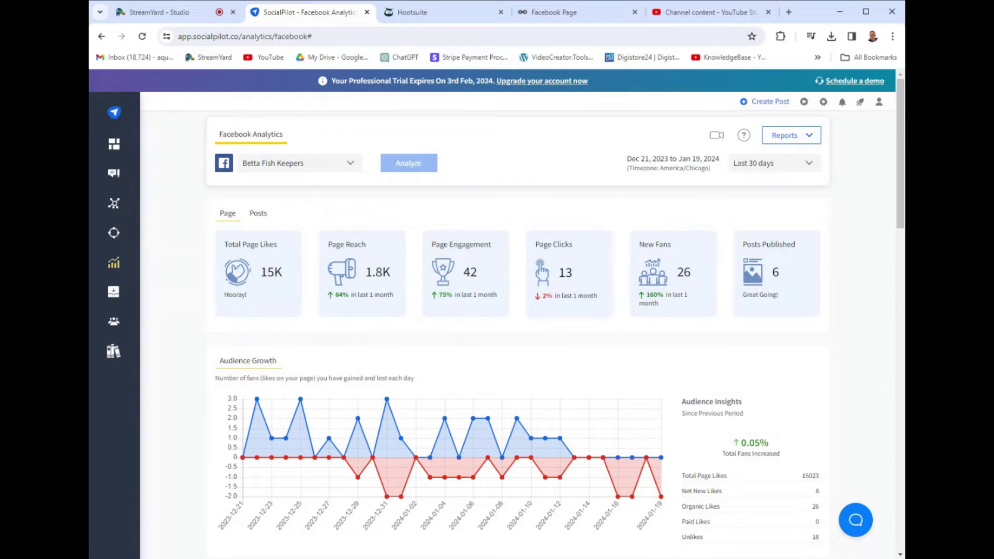
- Open SocialPilot's Manage Plans page and compare annual versus monthly pricing, ending on monthly
{"action": "scroll", "coordinate": [184, 215], "scroll_direction": "down", "scroll_amount": 1}
{"action": "scroll", "coordinate": [185, 216], "scroll_direction": "up", "scroll_amount": 1}
{"action": "left_click", "coordinate": [530, 84]}
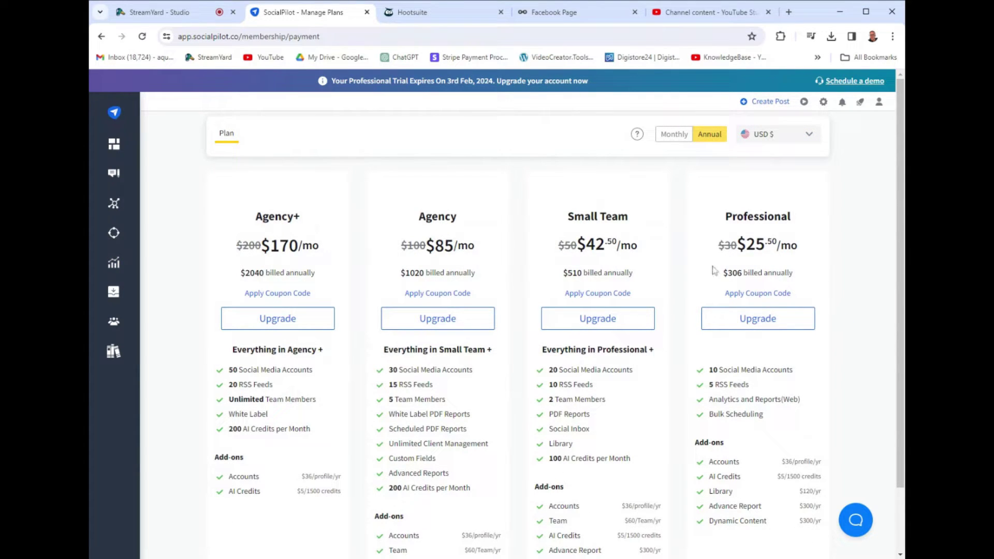
{"action": "left_click", "coordinate": [673, 135]}
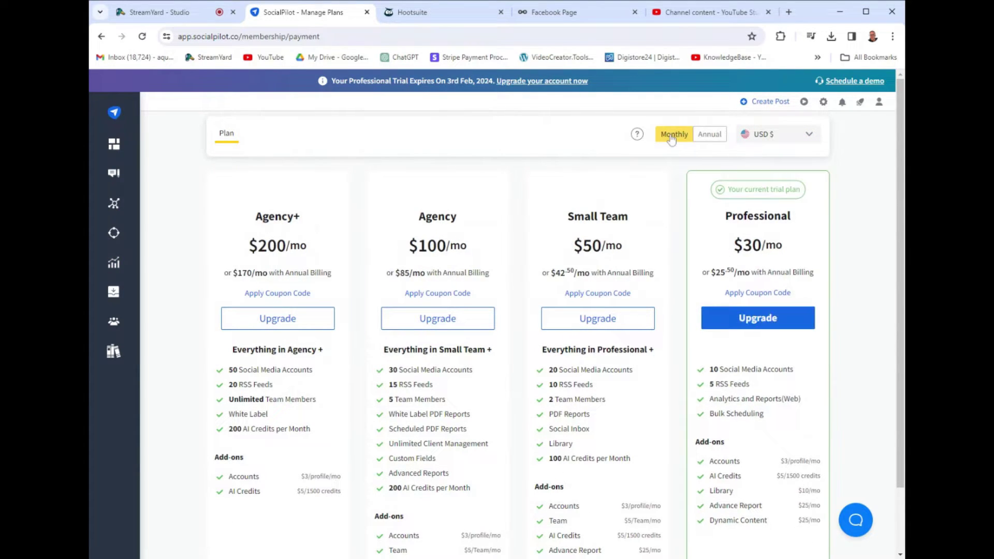
{"action": "left_click", "coordinate": [709, 136]}
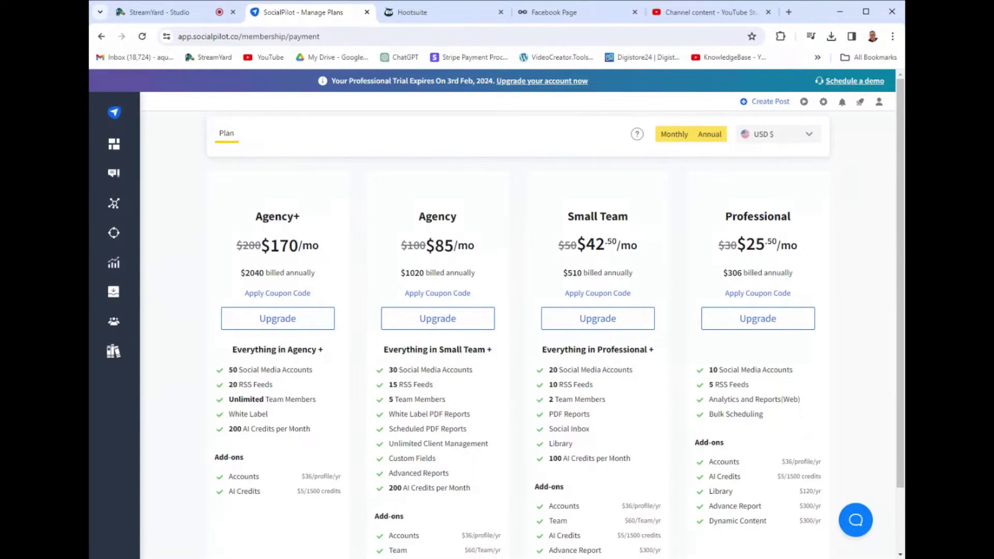
{"action": "left_click", "coordinate": [673, 134]}
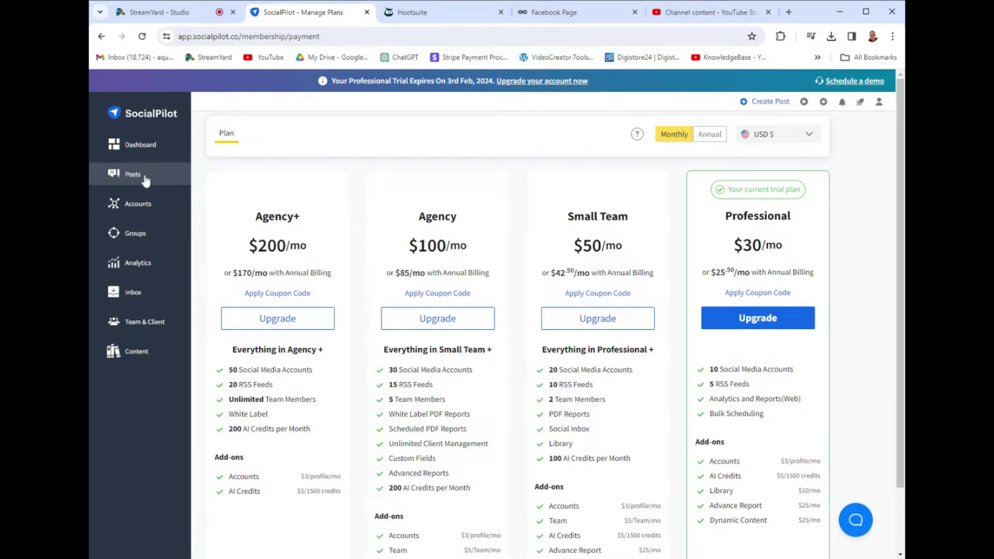
{"action": "mouse_move", "coordinate": [132, 174]}
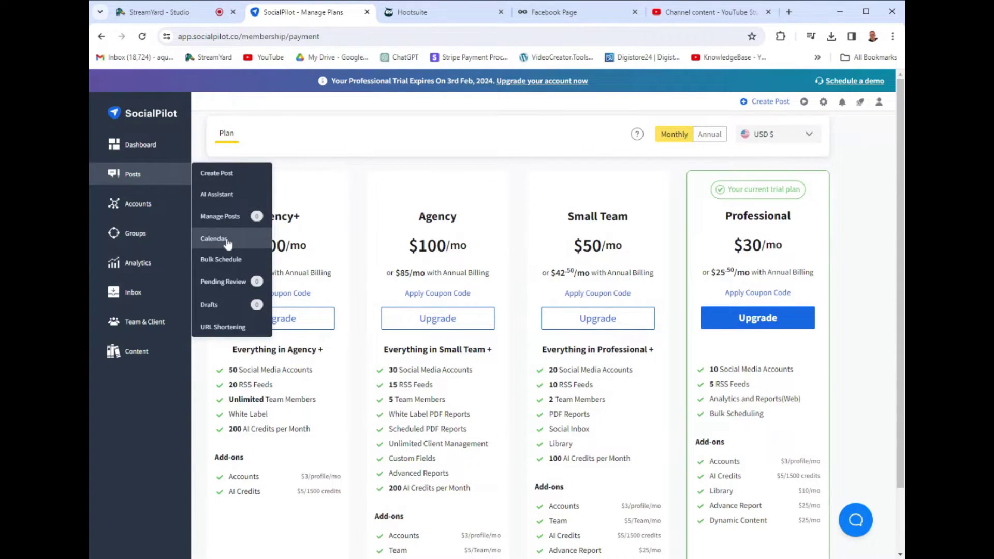
- Open SocialPilot's January 2024 posts calendar
{"action": "left_click", "coordinate": [227, 244]}
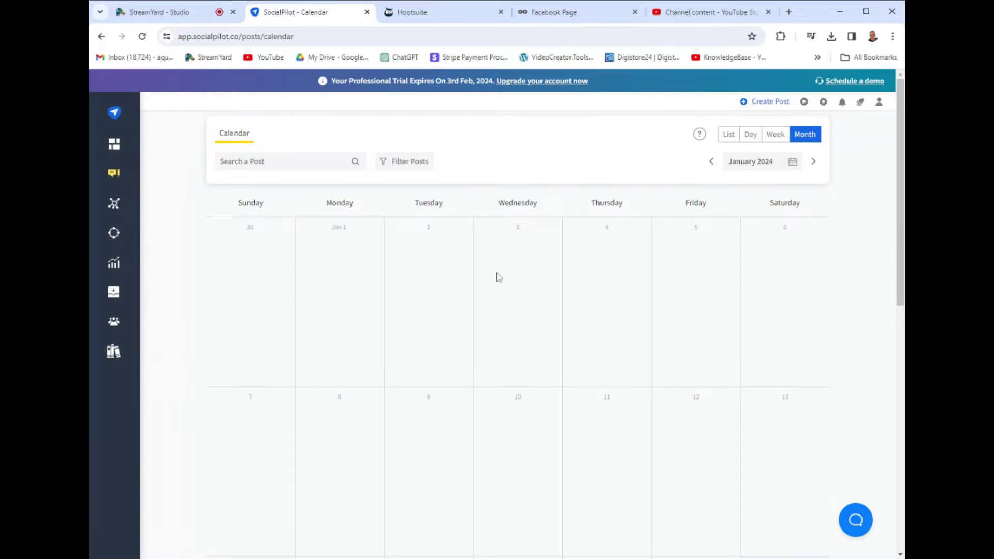
{"action": "scroll", "coordinate": [715, 400], "scroll_direction": "down", "scroll_amount": 2}
{"action": "scroll", "coordinate": [716, 400], "scroll_direction": "down", "scroll_amount": 2}
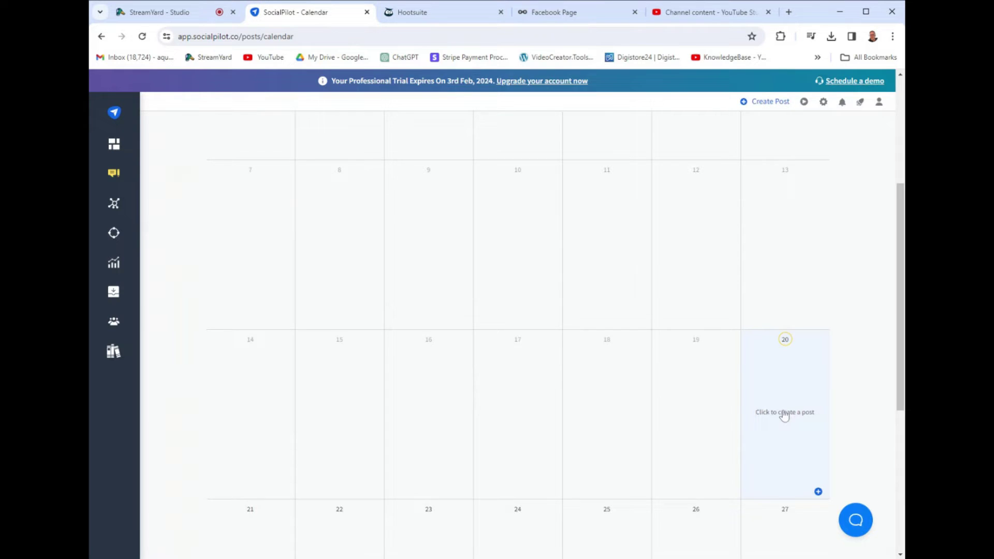
- Draft a 'helo there' test post for January 20, preview it for Facebook, then discard it
{"action": "left_click", "coordinate": [785, 416]}
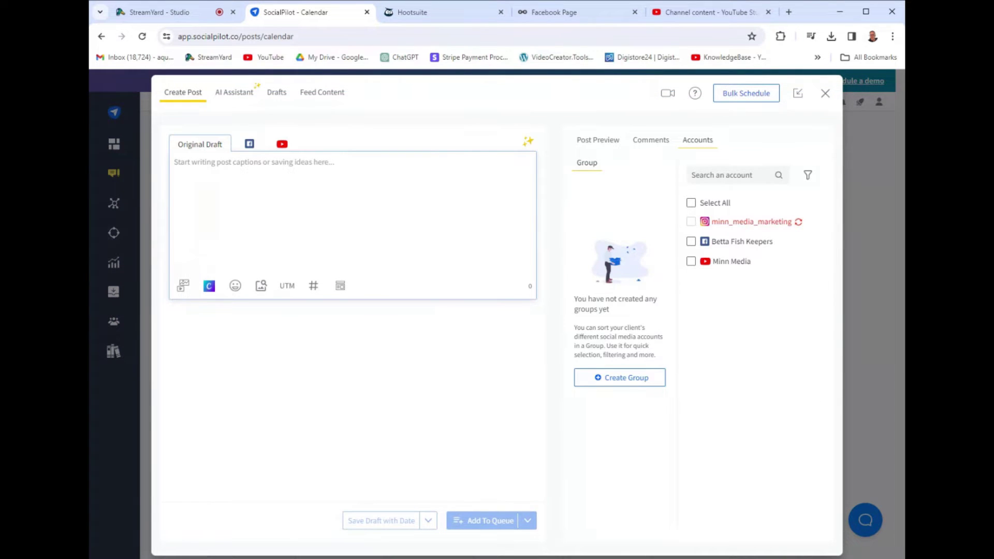
{"action": "type", "text": "helo there"}
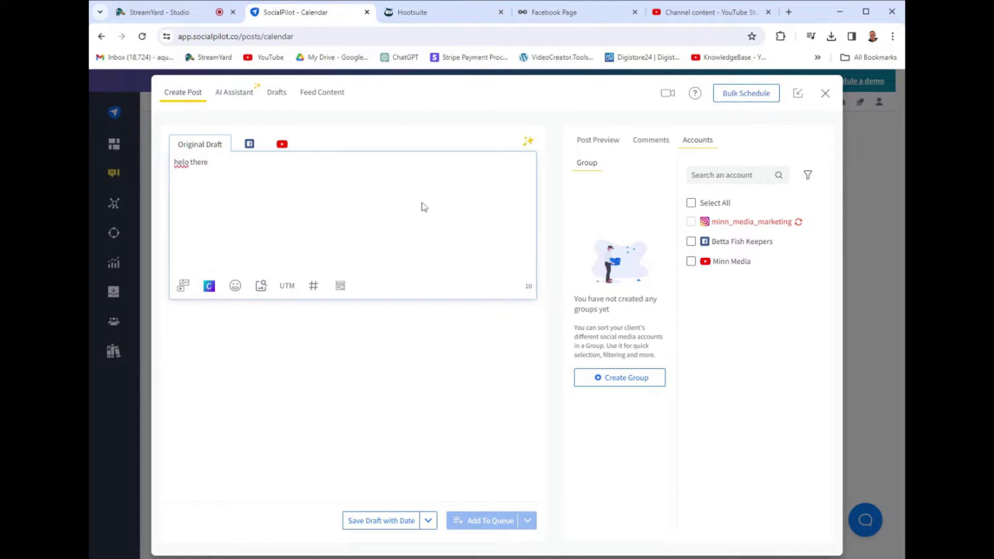
{"action": "left_click", "coordinate": [601, 147]}
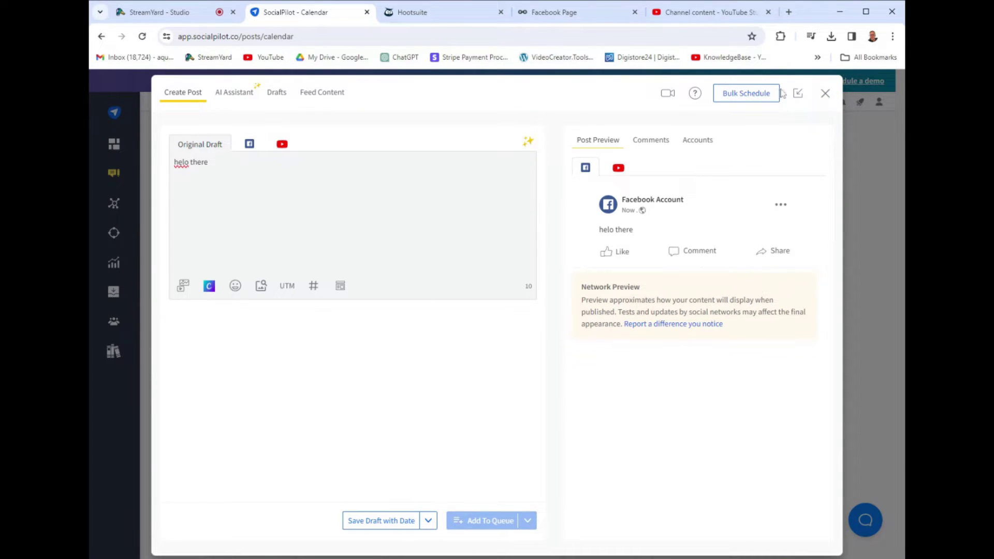
{"action": "left_click", "coordinate": [825, 93]}
{"action": "left_click", "coordinate": [554, 348]}
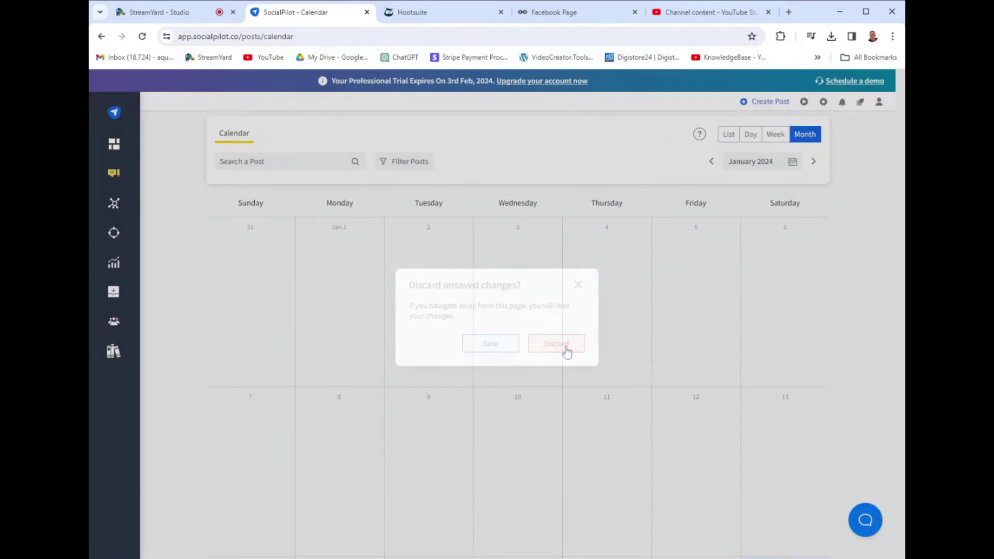
- Reload SocialPilot's Facebook Analytics audience growth charts, then compare with Hootsuite's Audience growth report
{"action": "scroll", "coordinate": [300, 152], "scroll_direction": "down", "scroll_amount": 4}
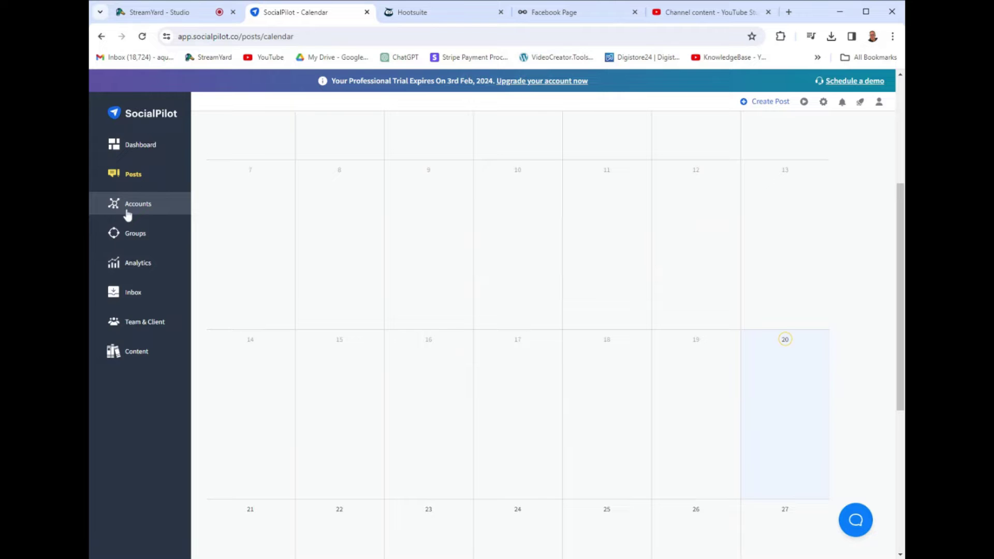
{"action": "mouse_move", "coordinate": [137, 262]}
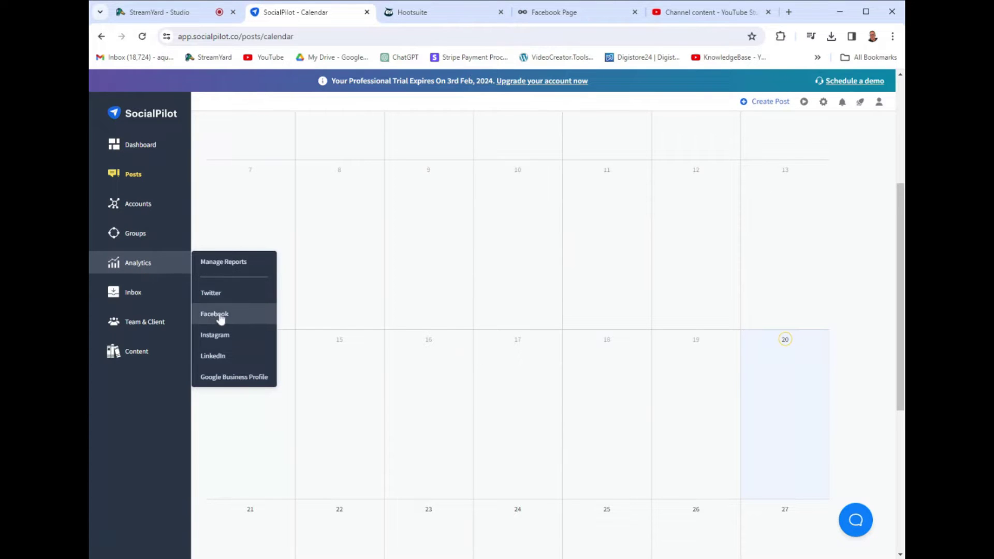
{"action": "left_click", "coordinate": [221, 320]}
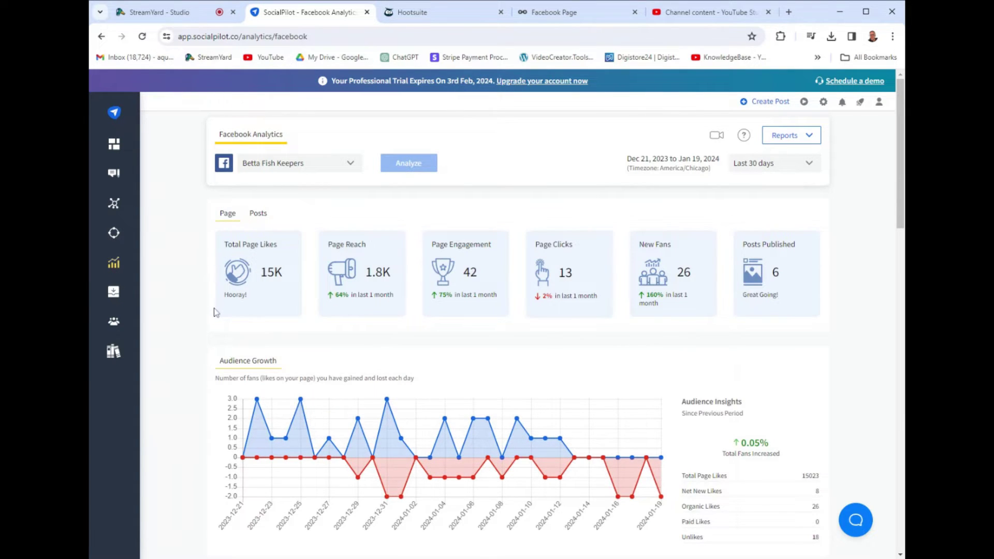
{"action": "scroll", "coordinate": [216, 313], "scroll_direction": "down", "scroll_amount": 3}
{"action": "scroll", "coordinate": [217, 312], "scroll_direction": "up", "scroll_amount": 2}
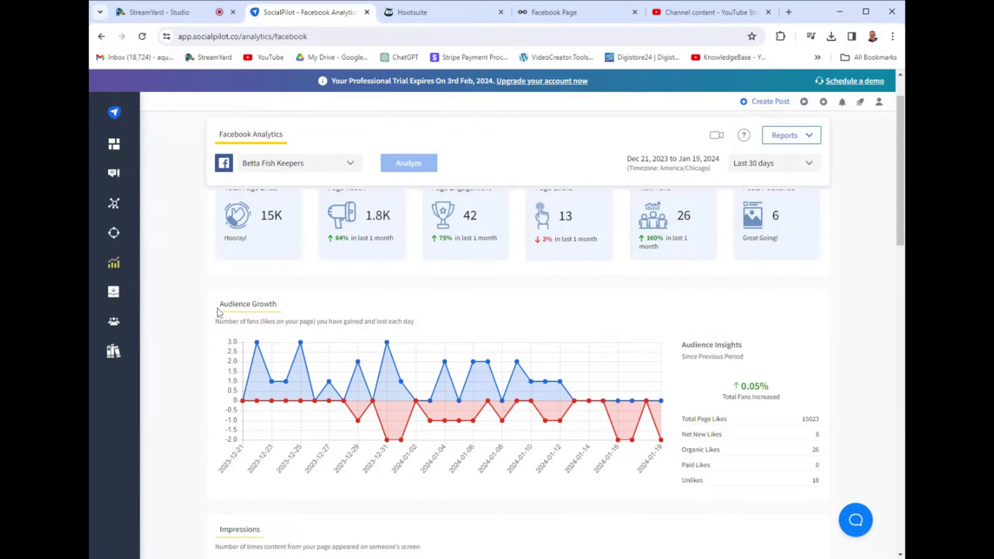
{"action": "scroll", "coordinate": [199, 316], "scroll_direction": "down", "scroll_amount": 3}
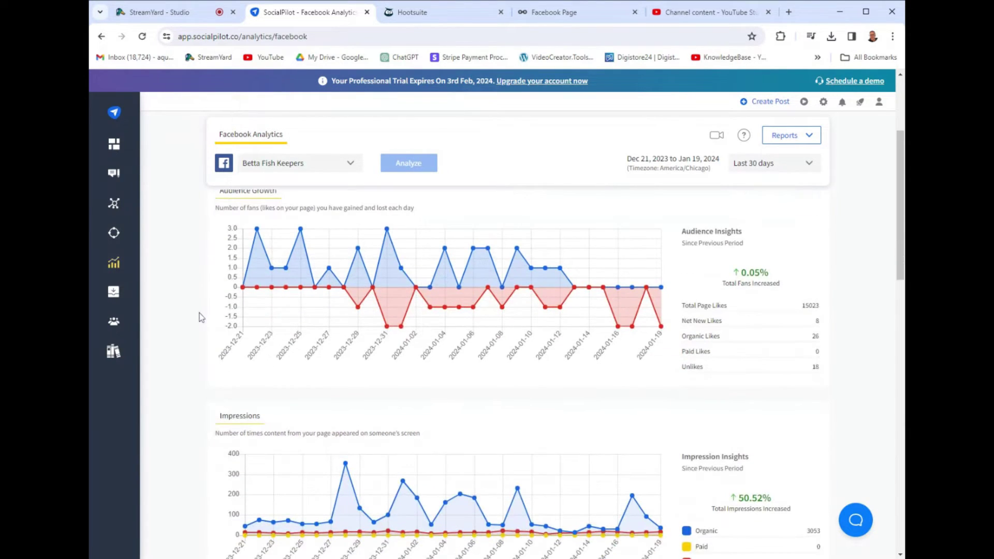
{"action": "left_click", "coordinate": [458, 16]}
{"action": "scroll", "coordinate": [569, 331], "scroll_direction": "down", "scroll_amount": 1}
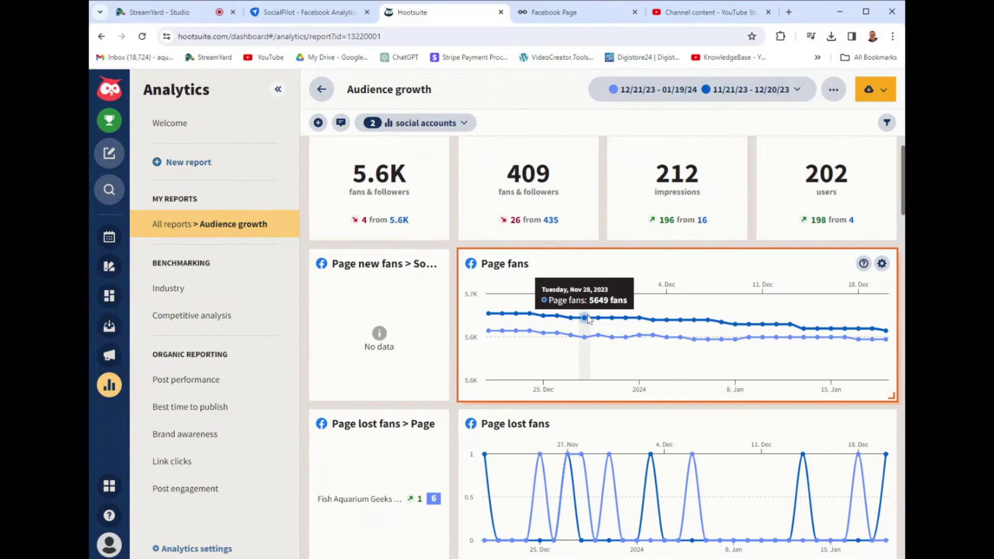
- Check Hootsuite's summary tiles and page fans trend, then return to SocialPilot's Facebook Analytics
{"action": "scroll", "coordinate": [510, 280], "scroll_direction": "up", "scroll_amount": 1}
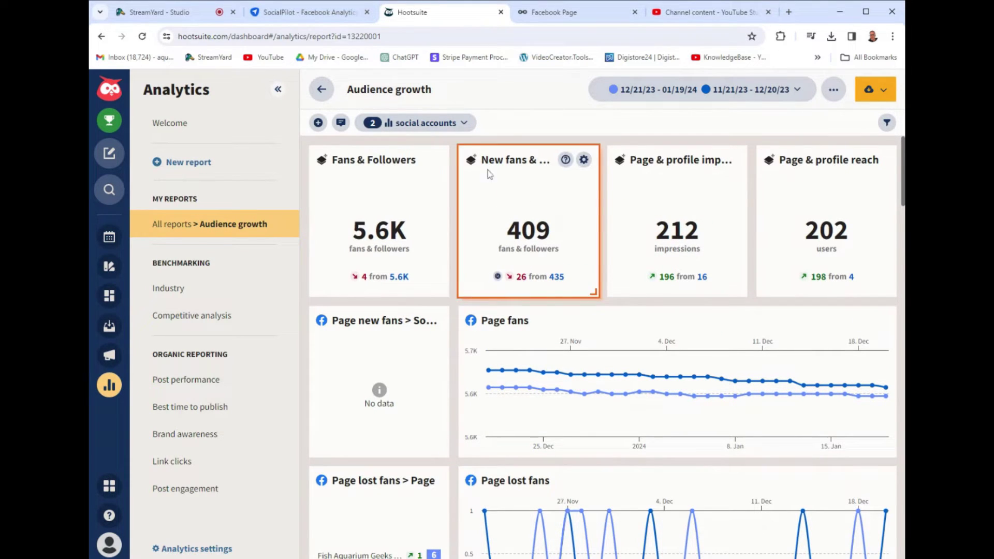
{"action": "left_click", "coordinate": [316, 13]}
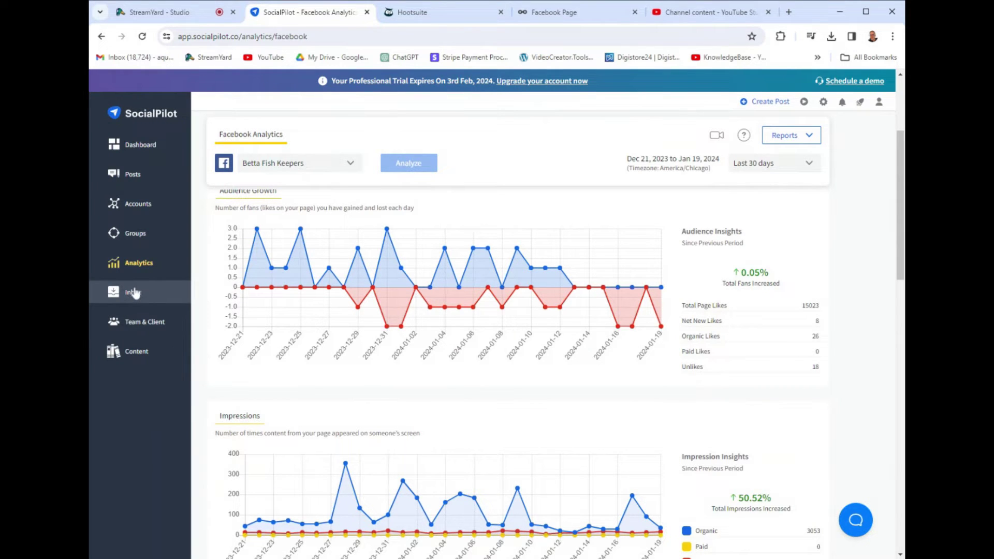
- Try SocialPilot's Social Inbox, find it locked behind a $50/month Small Team upgrade, and dismiss the prompt
{"action": "mouse_move", "coordinate": [132, 292]}
{"action": "left_click", "coordinate": [237, 298]}
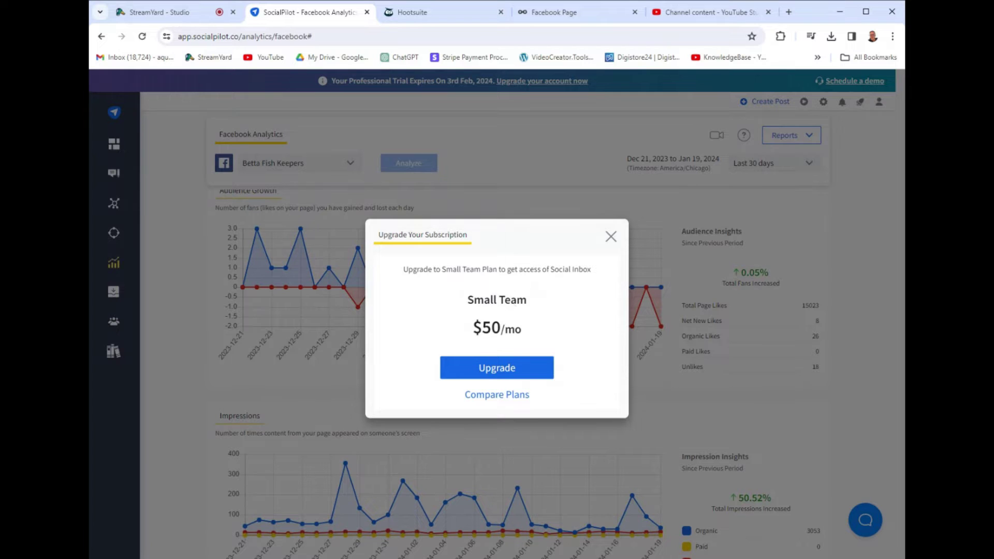
{"action": "left_click", "coordinate": [610, 237]}
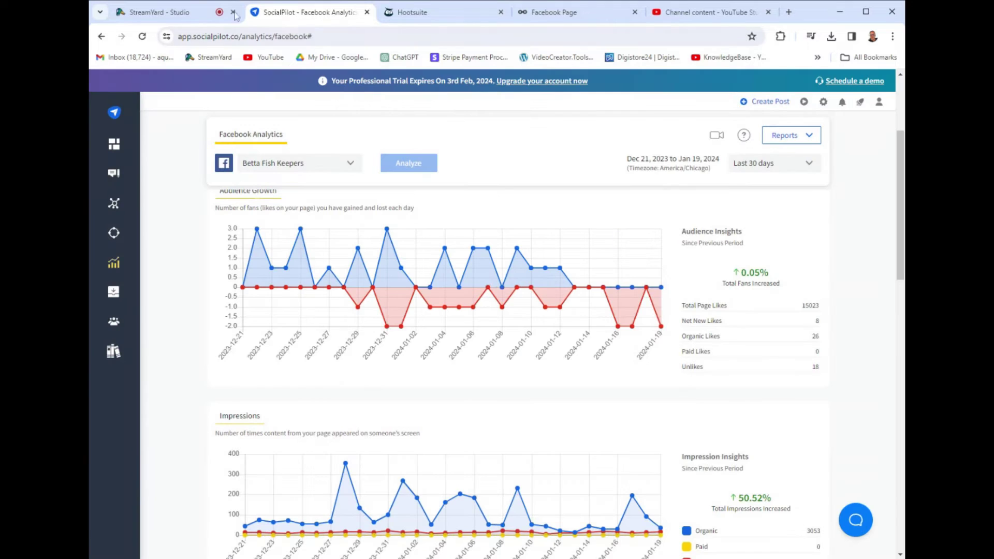
{"action": "left_click", "coordinate": [184, 15]}
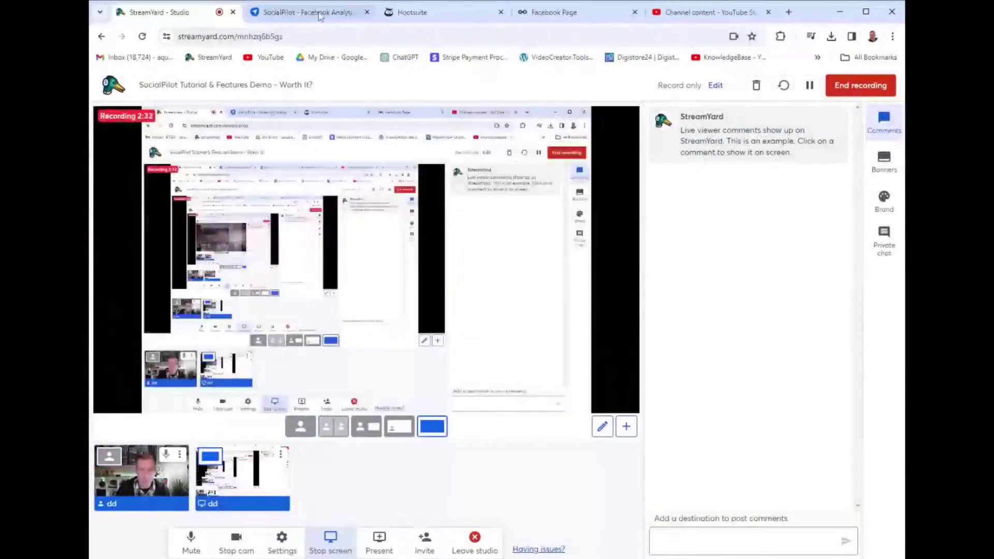
{"action": "left_click", "coordinate": [313, 15]}
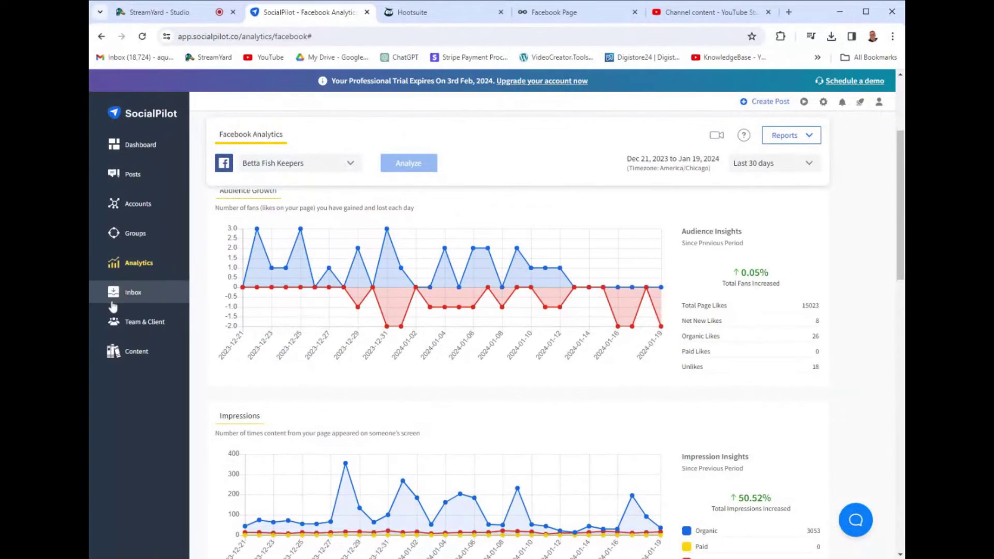
{"action": "mouse_move", "coordinate": [114, 233]}
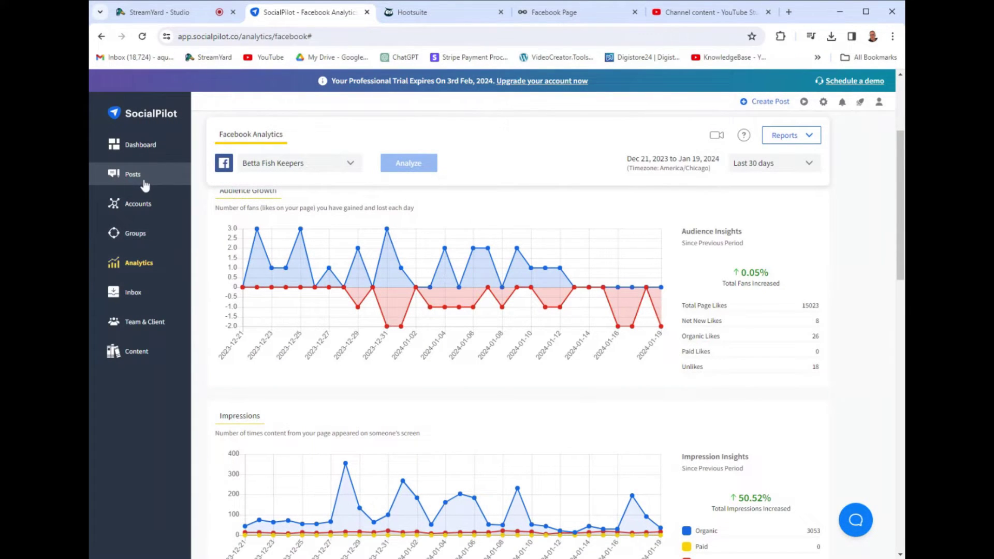
{"action": "mouse_move", "coordinate": [133, 174]}
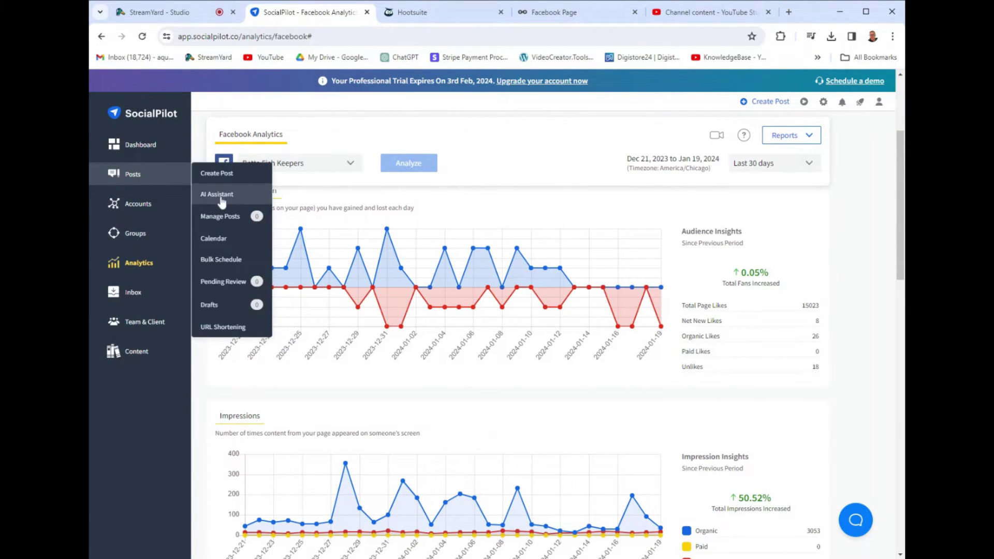
- Open and close SocialPilot's AI Assistant (25 credits left), then switch to the StreamYard studio
{"action": "left_click", "coordinate": [216, 198]}
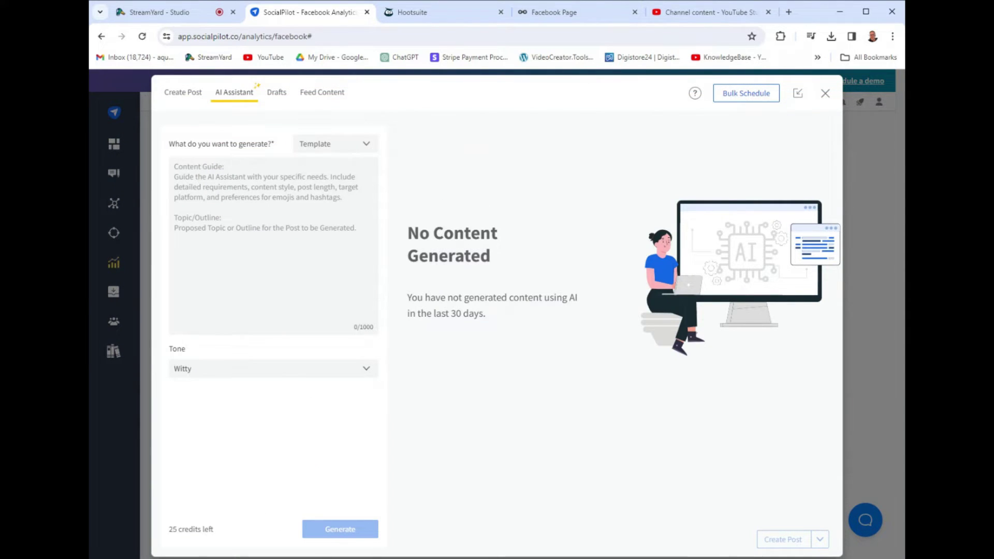
{"action": "left_click", "coordinate": [827, 98]}
{"action": "mouse_move", "coordinate": [242, 287]}
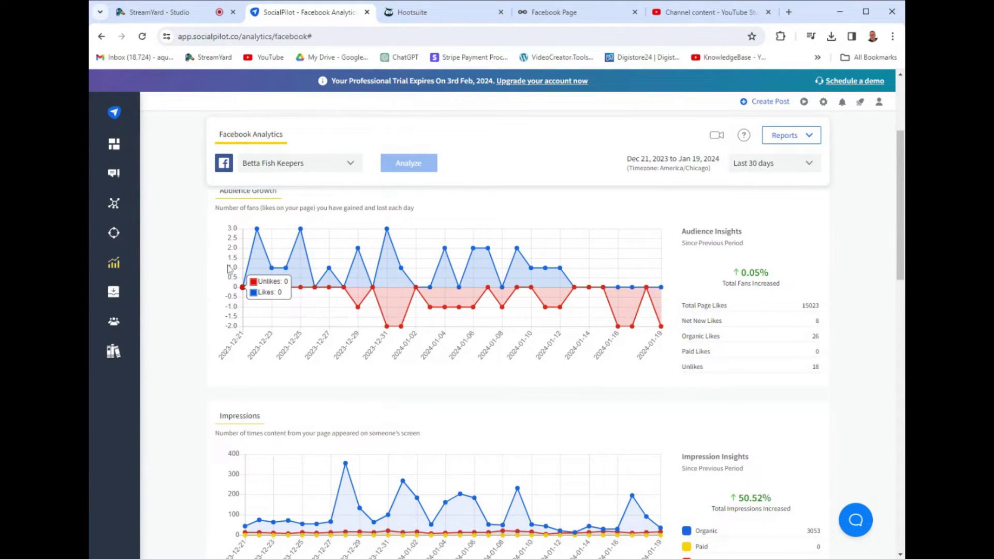
{"action": "left_click", "coordinate": [160, 12]}
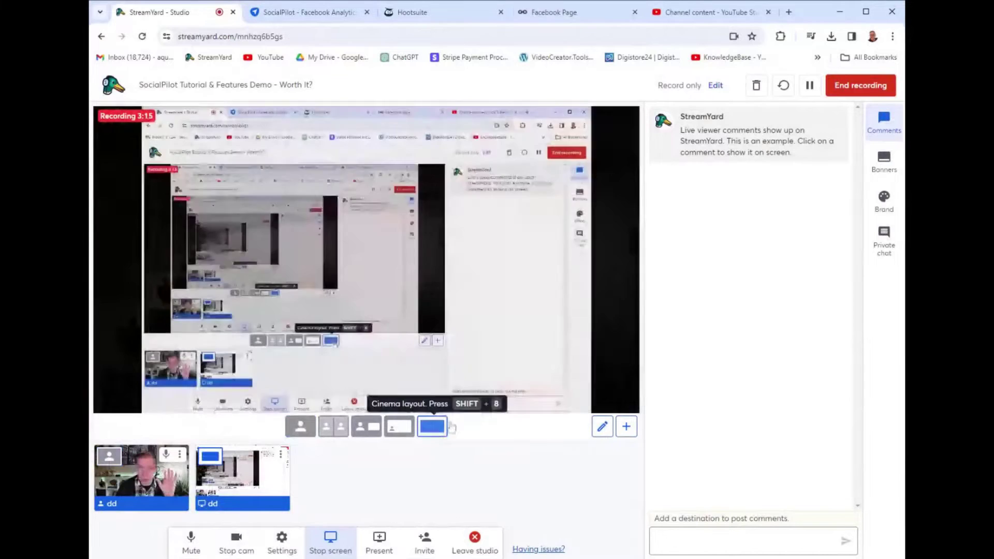
- Cycle through Metricool, SocialPilot and Hootsuite, ending on Metricool's Betta Fish Keepers Facebook overview
{"action": "left_click", "coordinate": [601, 20]}
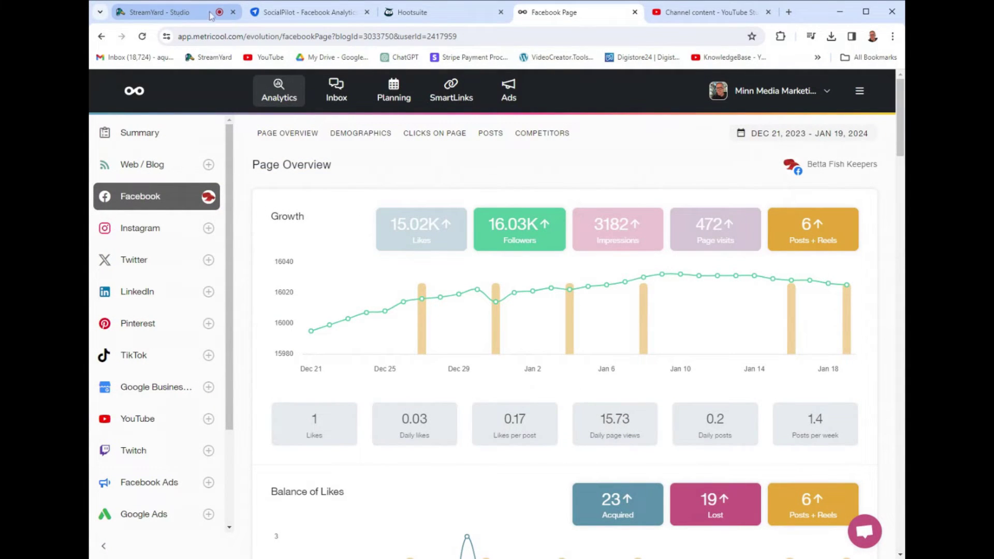
{"action": "left_click", "coordinate": [317, 13]}
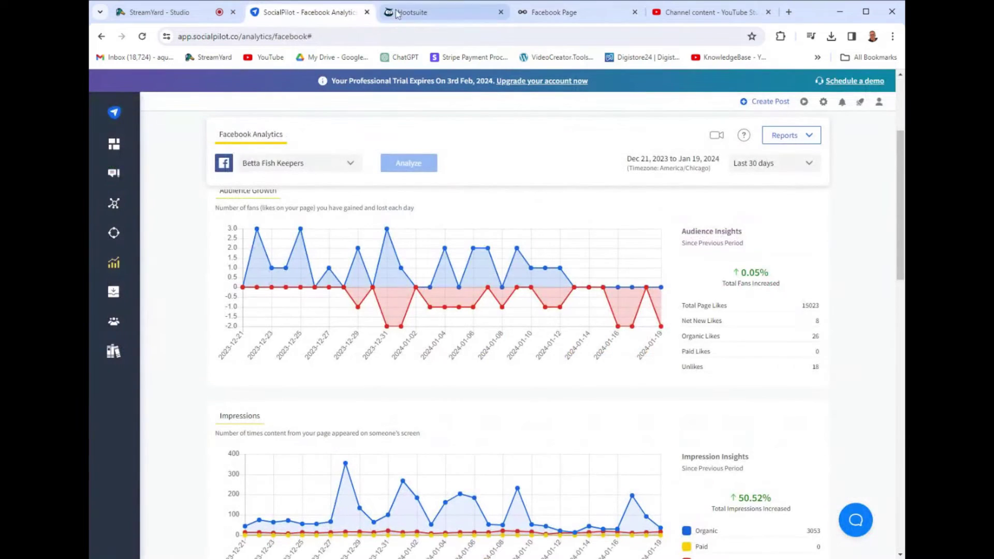
{"action": "left_click", "coordinate": [433, 16]}
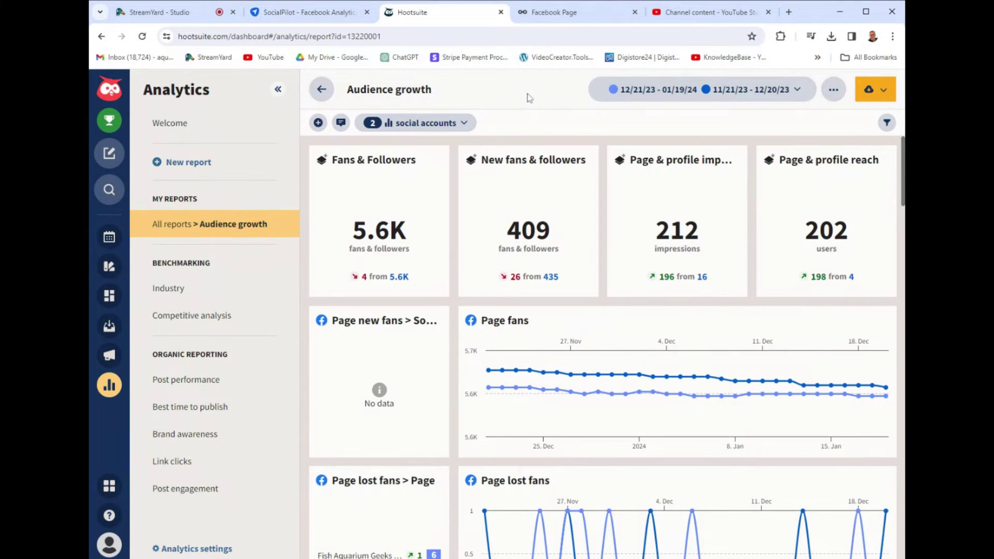
{"action": "left_click", "coordinate": [571, 18]}
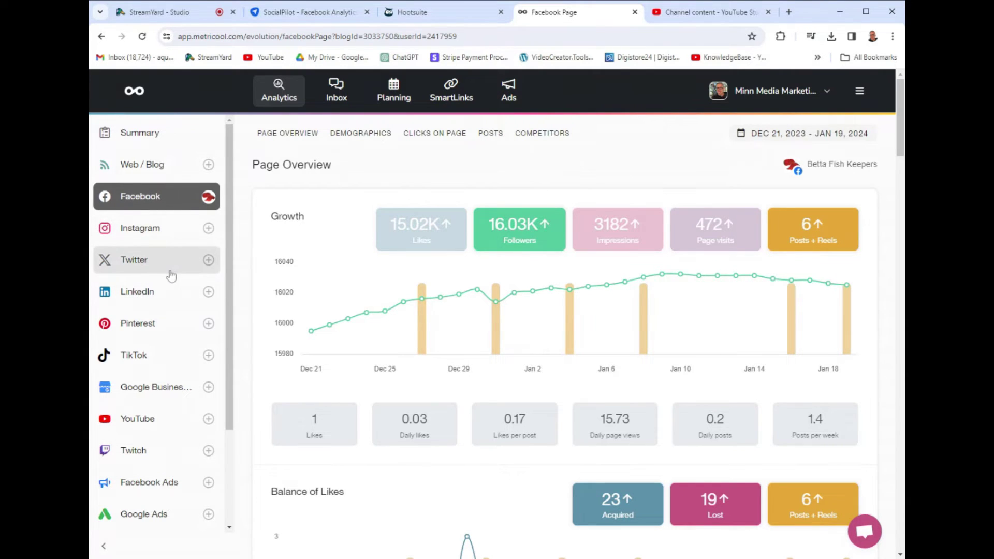
{"action": "scroll", "coordinate": [619, 339], "scroll_direction": "down", "scroll_amount": 3}
{"action": "scroll", "coordinate": [621, 347], "scroll_direction": "down", "scroll_amount": 1}
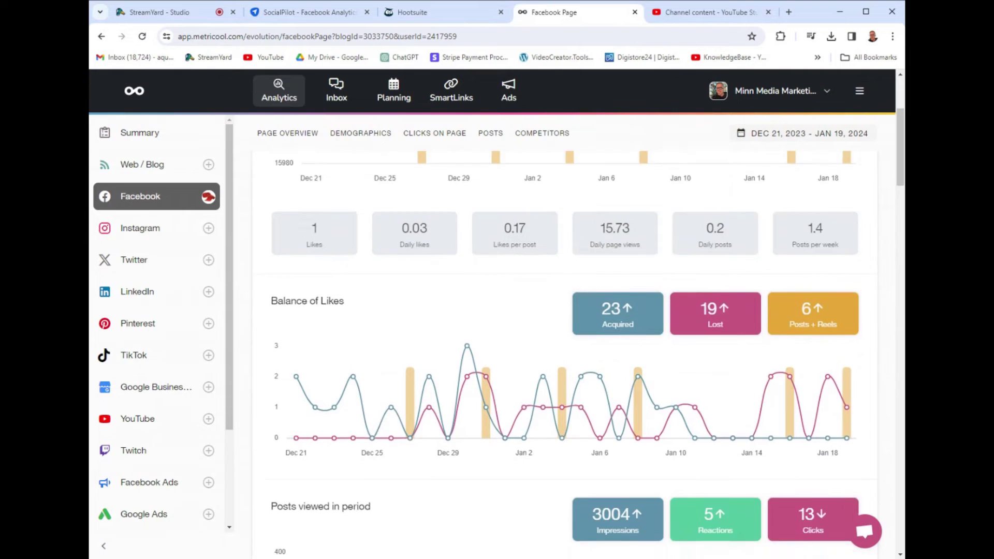
{"action": "scroll", "coordinate": [623, 354], "scroll_direction": "down", "scroll_amount": 2}
{"action": "scroll", "coordinate": [624, 354], "scroll_direction": "down", "scroll_amount": 3}
{"action": "scroll", "coordinate": [623, 353], "scroll_direction": "down", "scroll_amount": 2}
{"action": "scroll", "coordinate": [624, 354], "scroll_direction": "up", "scroll_amount": 1}
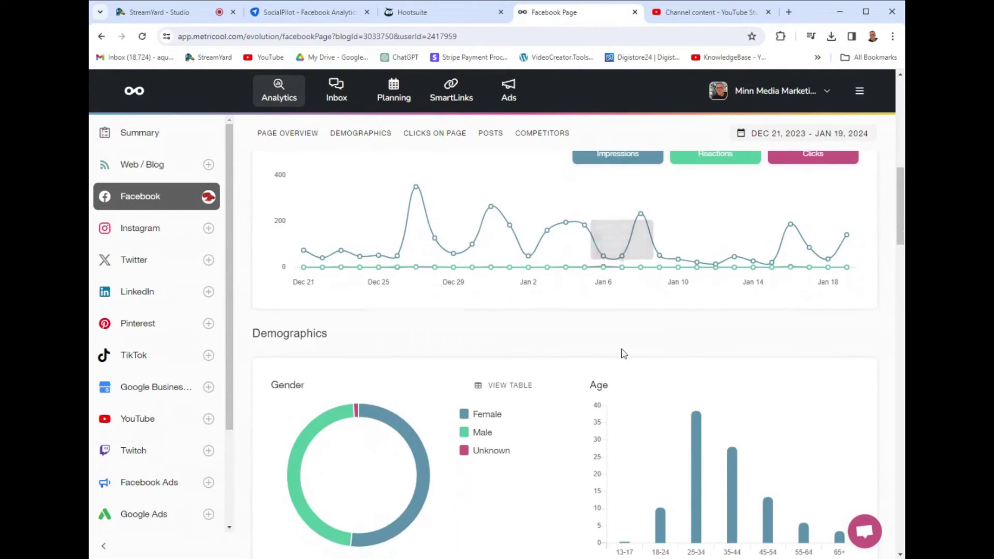
{"action": "scroll", "coordinate": [623, 354], "scroll_direction": "up", "scroll_amount": 4}
{"action": "scroll", "coordinate": [623, 353], "scroll_direction": "up", "scroll_amount": 5}
{"action": "scroll", "coordinate": [623, 350], "scroll_direction": "up", "scroll_amount": 2}
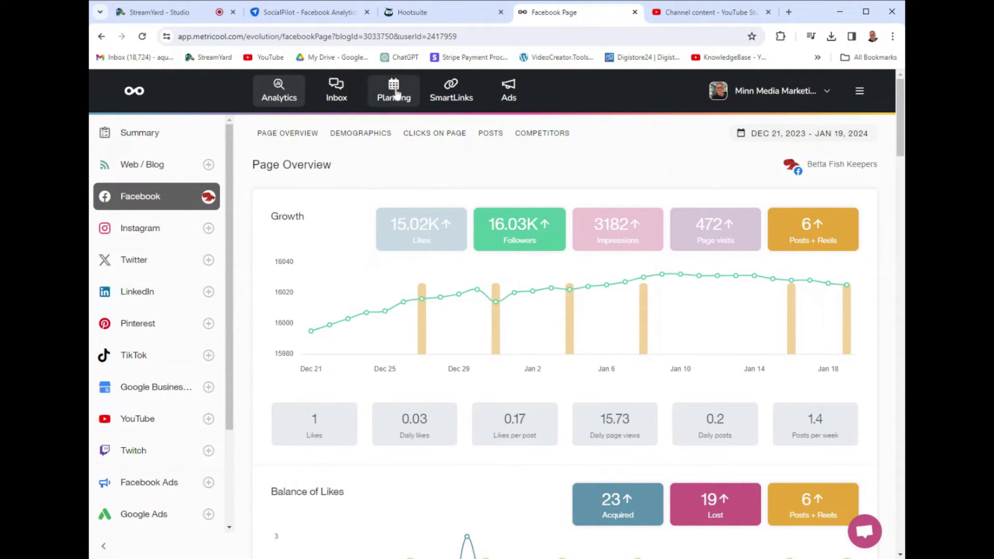
- Open Metricool's planning calendar, peek at the unified inbox, and come back to planning
{"action": "left_click", "coordinate": [396, 93]}
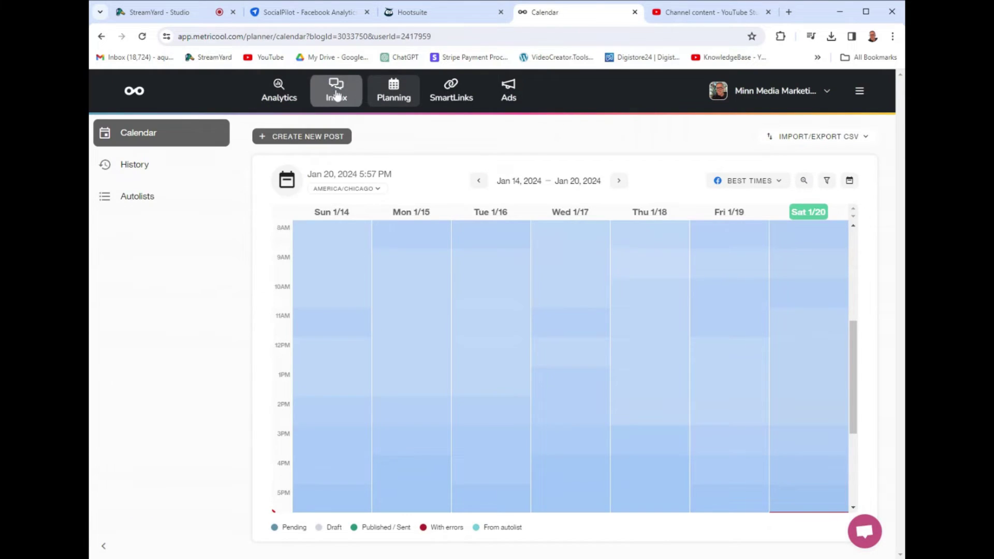
{"action": "left_click", "coordinate": [337, 94]}
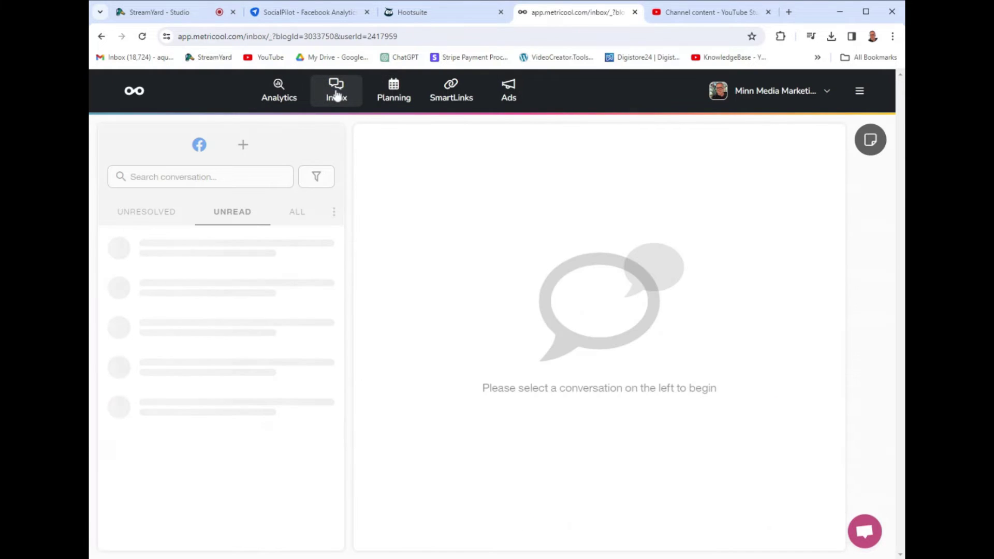
{"action": "left_click", "coordinate": [396, 94]}
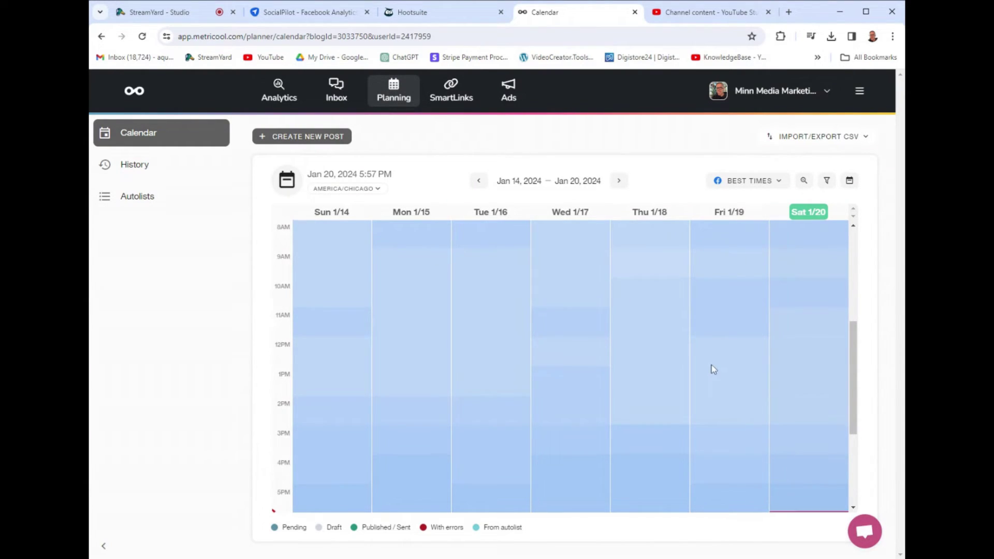
{"action": "scroll", "coordinate": [713, 370], "scroll_direction": "down", "scroll_amount": 2}
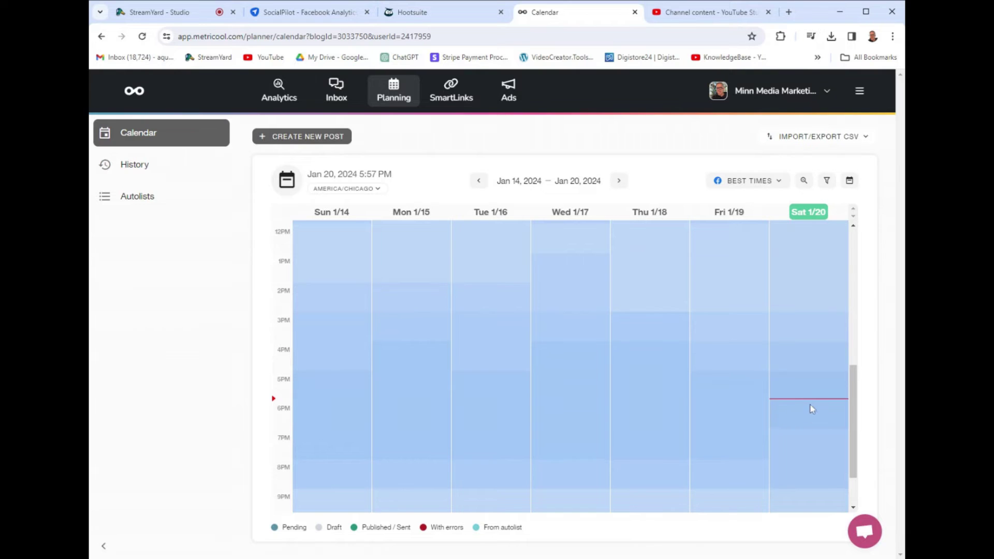
- Draft a 'hello there' Facebook post for Sat 1/20 7PM, then cancel and discard it
{"action": "left_click", "coordinate": [817, 440]}
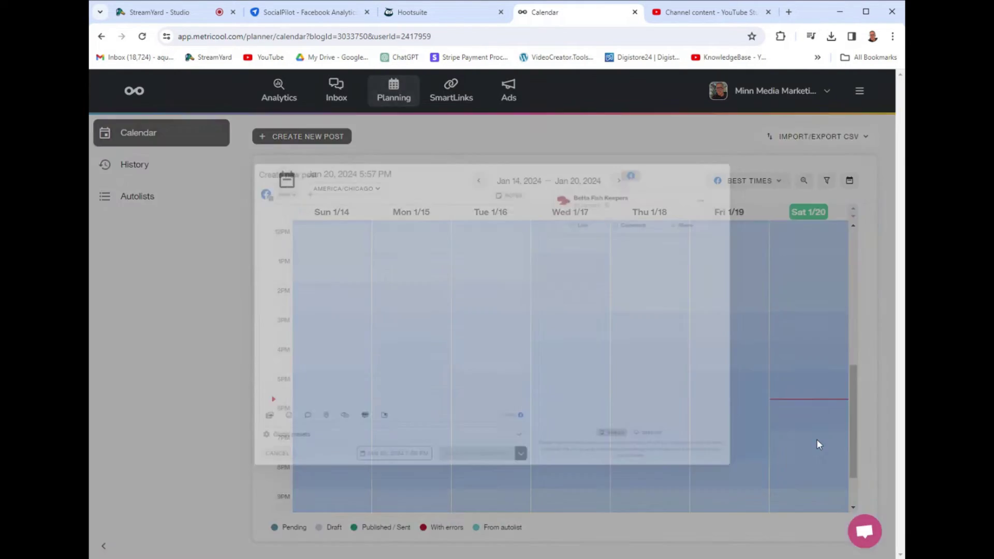
{"action": "type", "text": "hello there"}
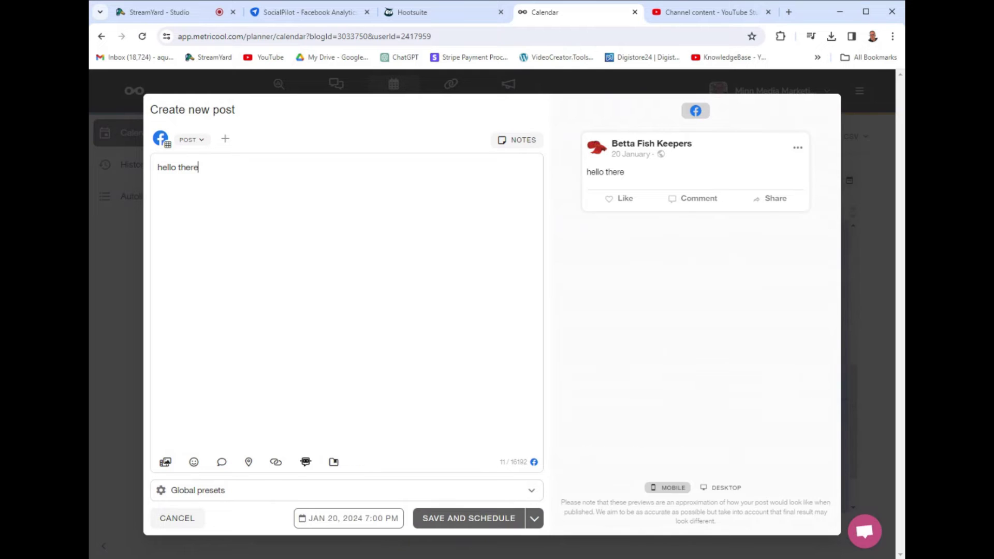
{"action": "left_click", "coordinate": [195, 518]}
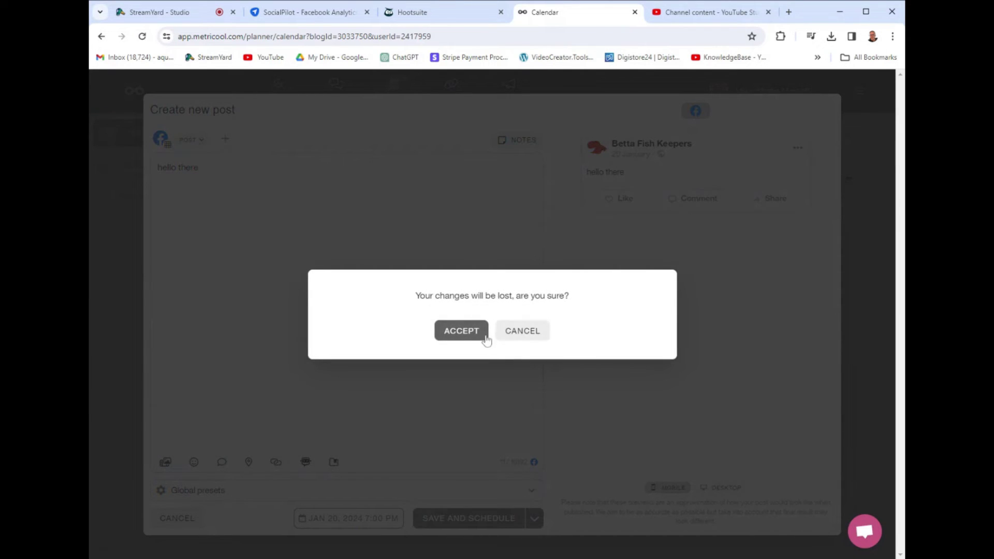
{"action": "left_click", "coordinate": [475, 337]}
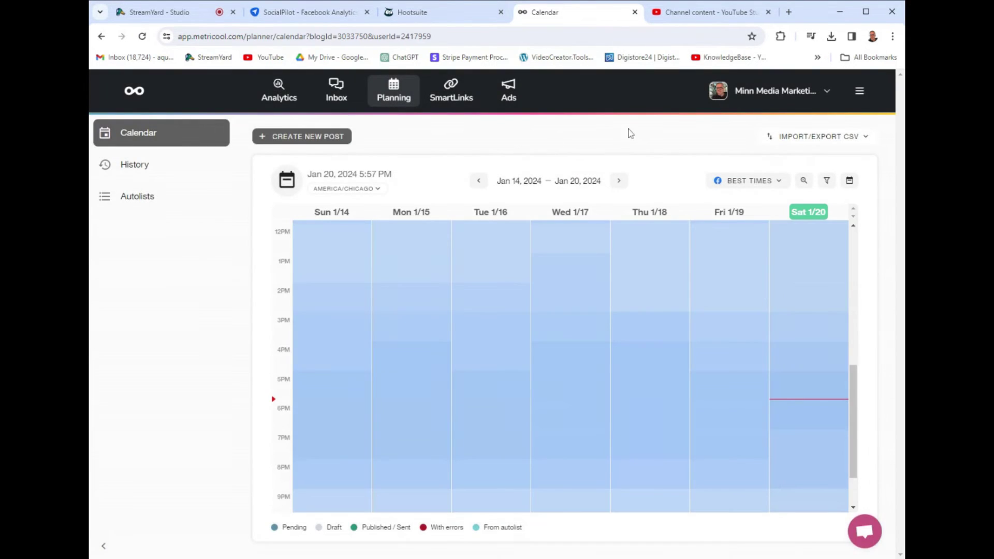
- Review the Facebook conversations in Metricool's unified inbox, then return to the Facebook analytics overview
{"action": "left_click", "coordinate": [333, 89]}
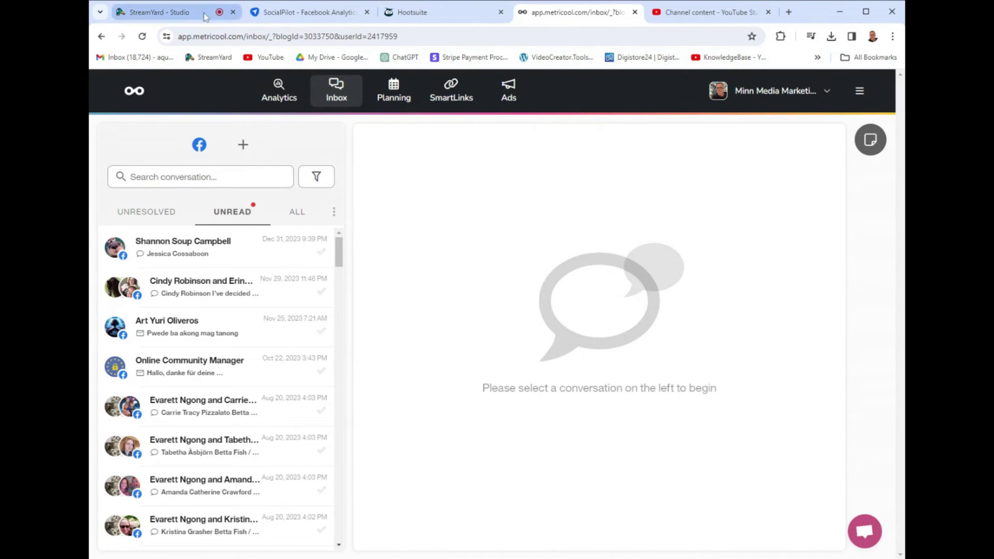
{"action": "left_click", "coordinate": [287, 84]}
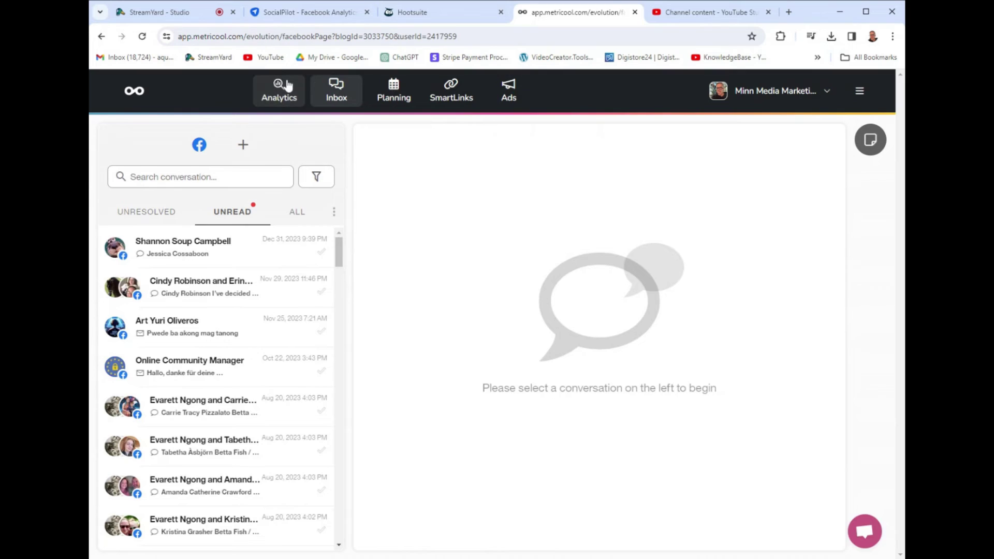